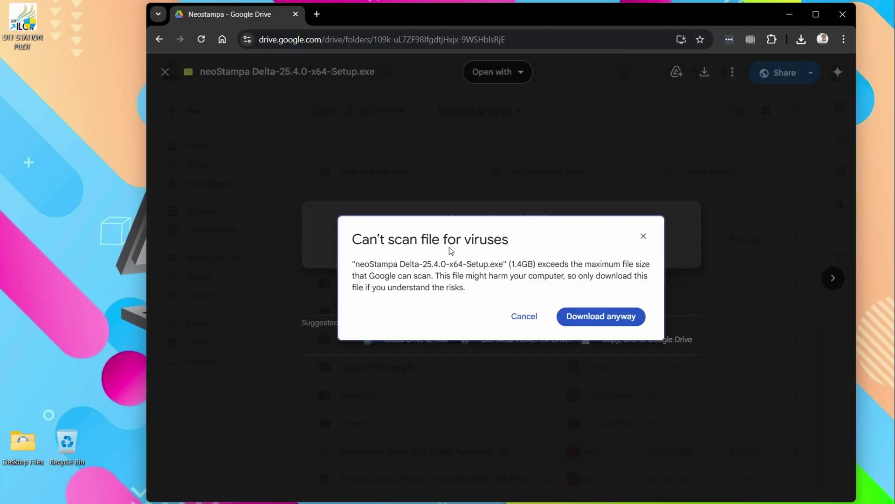
# Step: Save the 1.42 GB neoStampa Delta setup file to Downloads despite the scan warning, and launch it
pyautogui.click(603, 317)
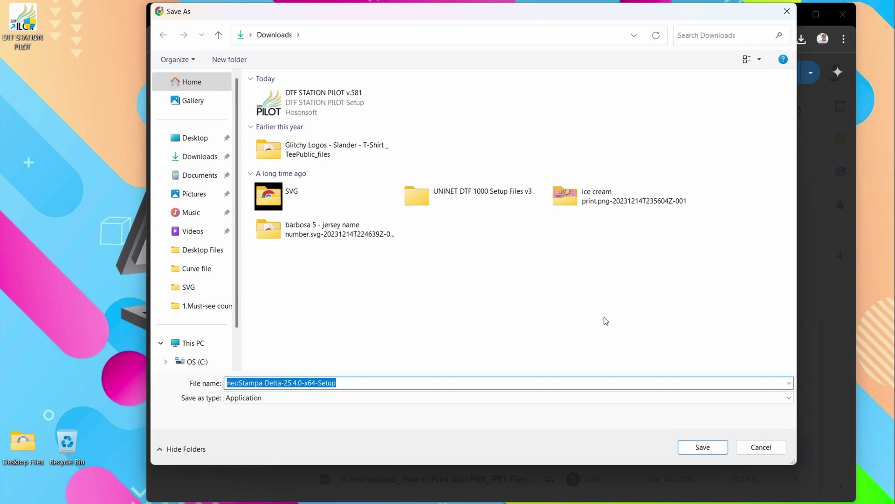
pyautogui.click(699, 447)
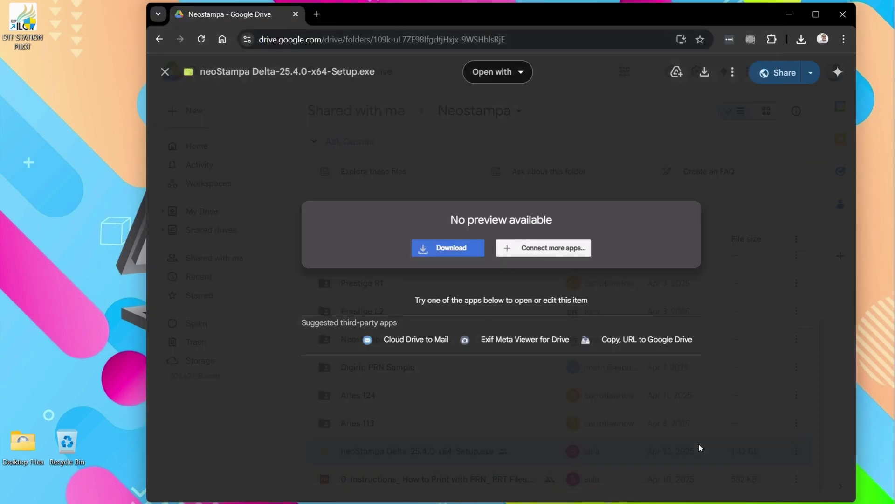
pyautogui.click(771, 92)
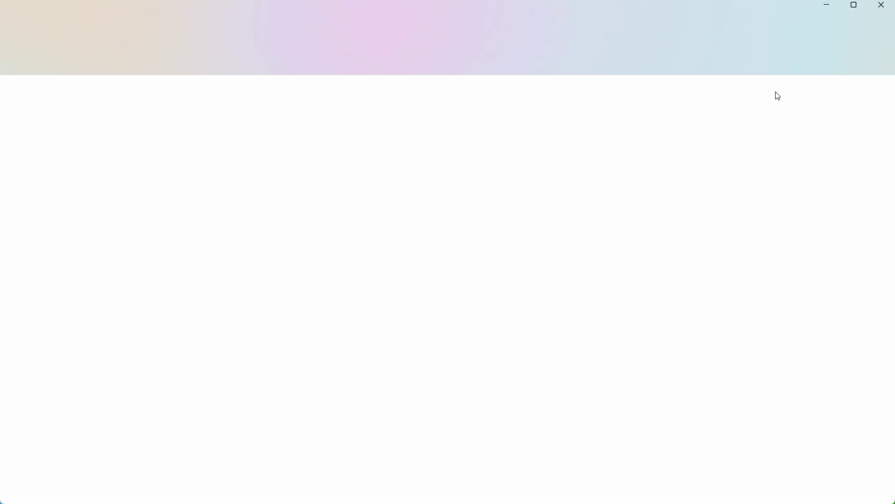
pyautogui.doubleClick(173, 184)
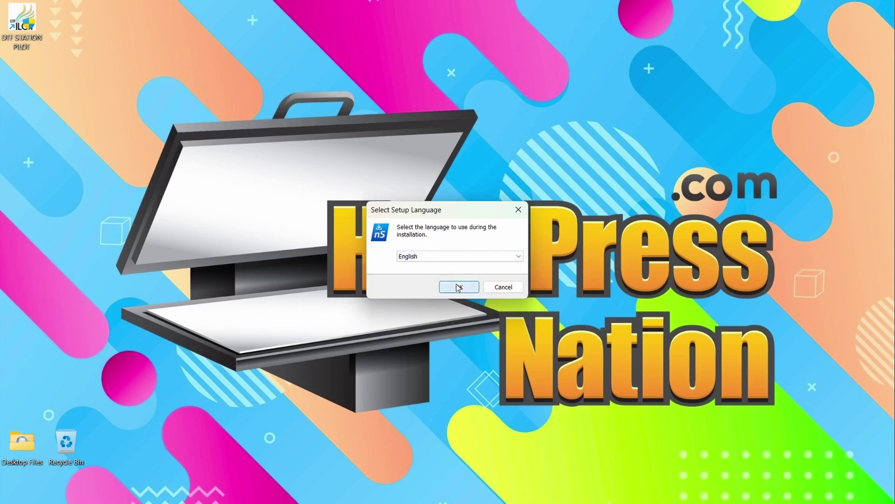
# Step: Install neoStampa Delta 25.4.0 in English with default folders, accepting the licence and restarting later
pyautogui.click(456, 283)
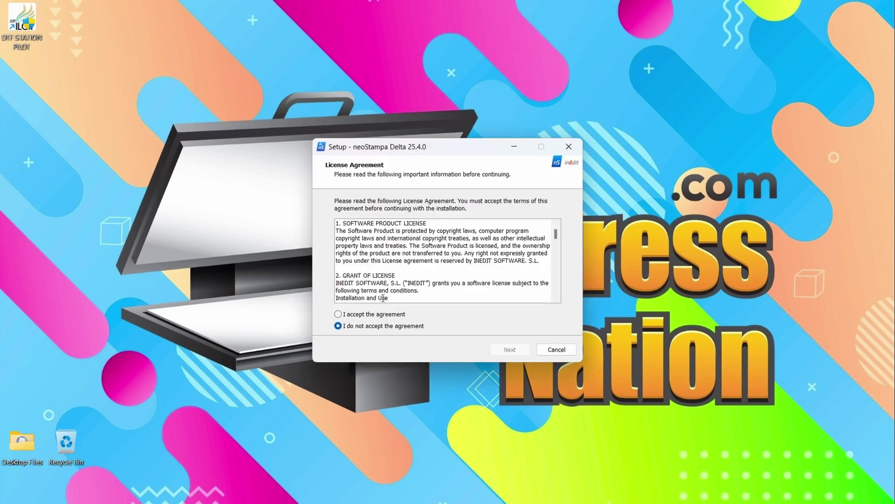
pyautogui.click(370, 314)
pyautogui.click(507, 347)
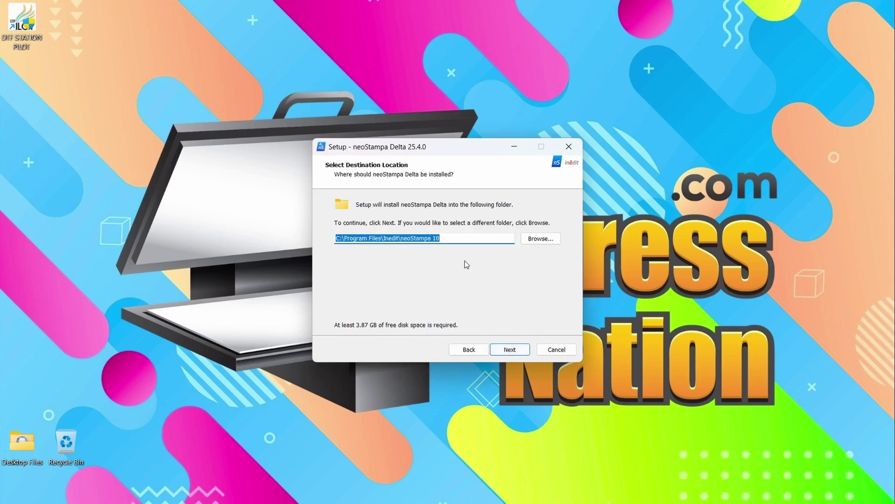
pyautogui.click(509, 349)
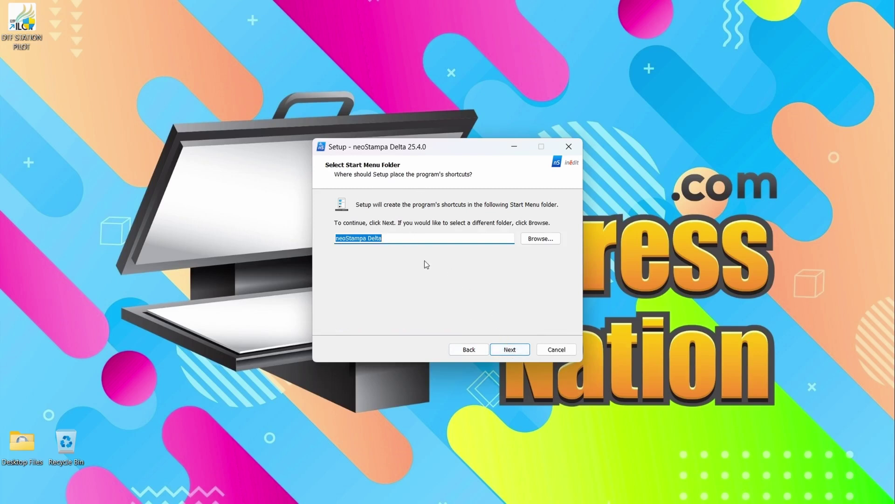
pyautogui.click(516, 350)
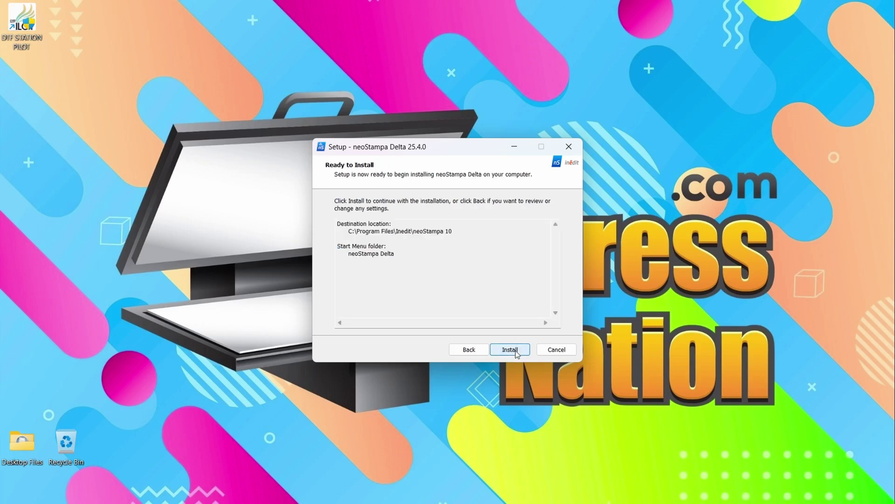
pyautogui.click(511, 349)
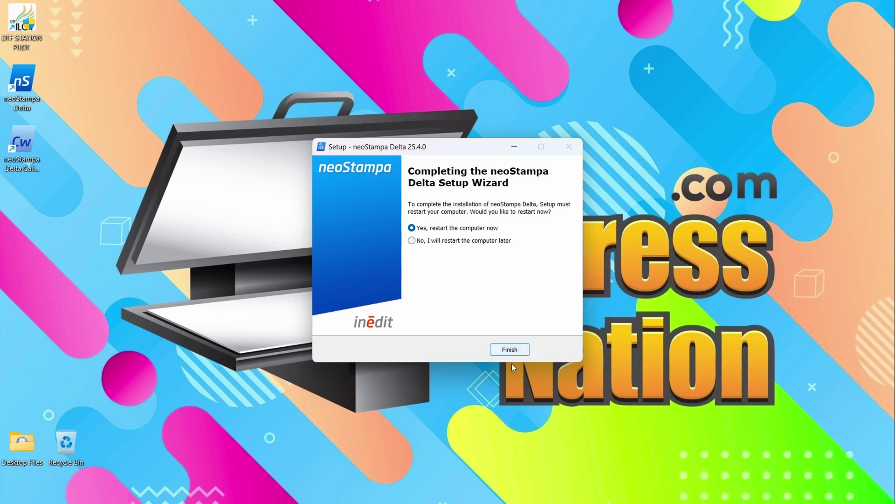
pyautogui.click(412, 241)
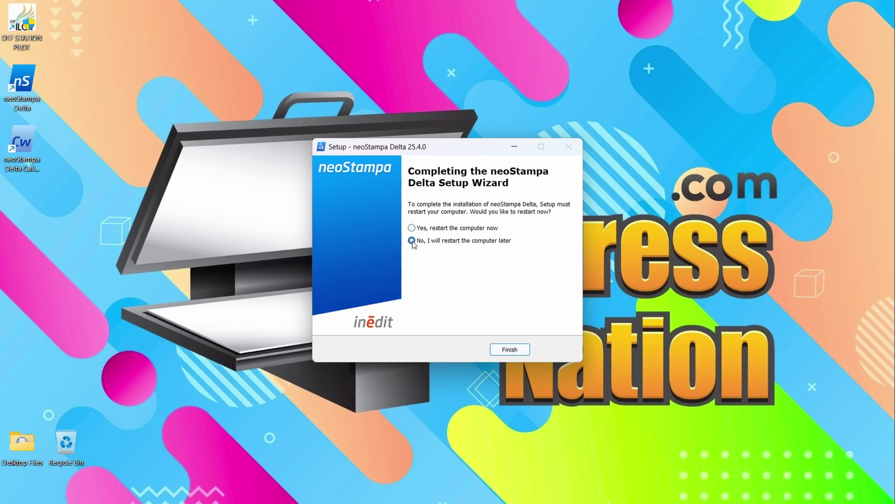
pyautogui.click(508, 350)
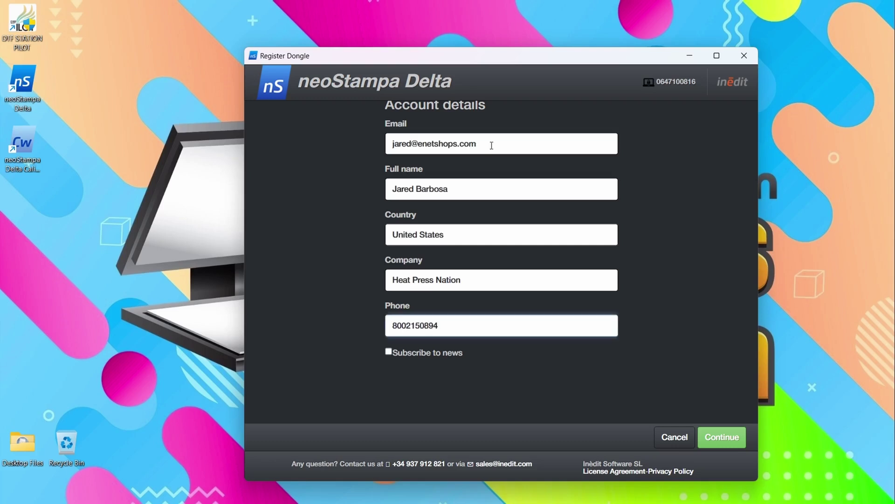
# Step: Submit the account details and enter the emailed six-digit verification code
pyautogui.click(723, 438)
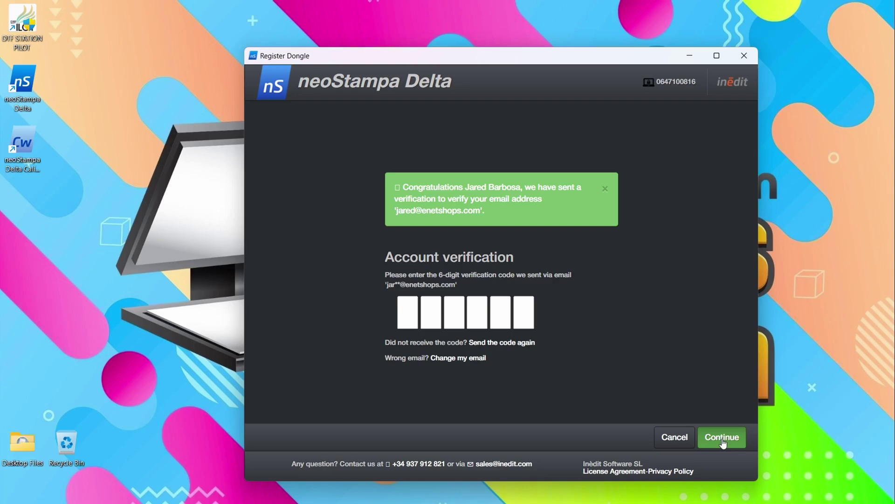
pyautogui.click(409, 314)
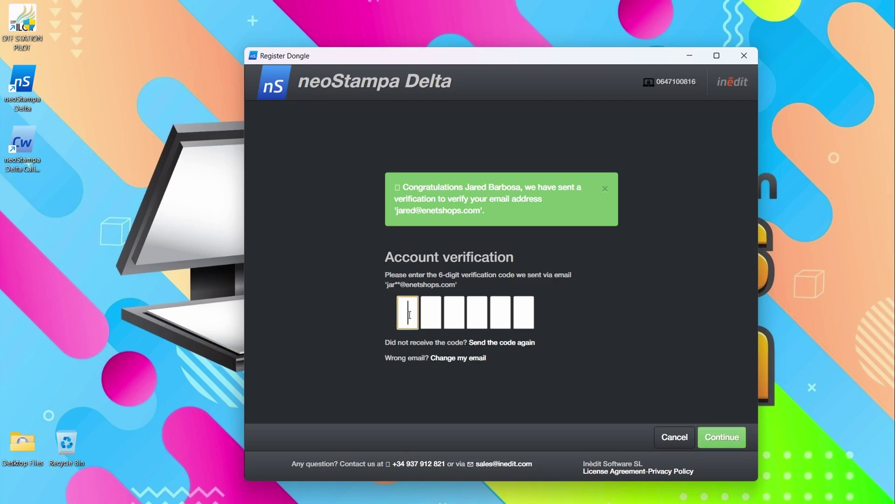
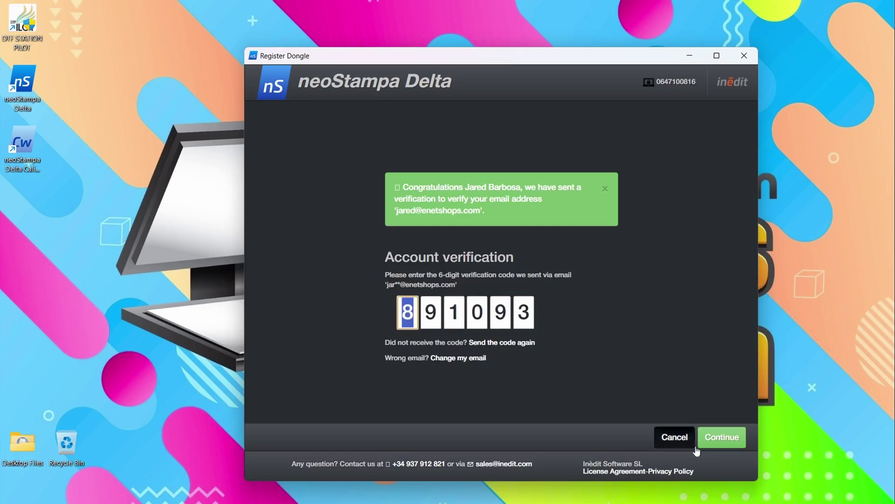
pyautogui.click(718, 438)
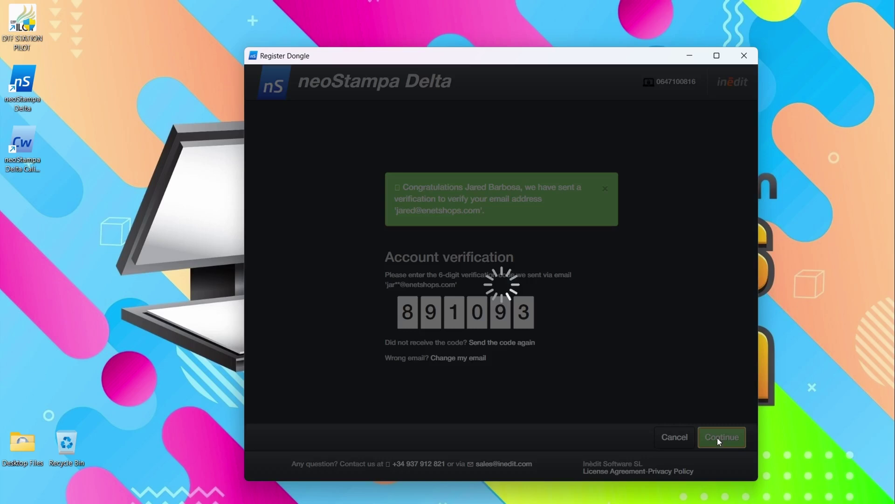
pyautogui.click(451, 222)
# Step: Request a trial for the Prestige R2 Pro printer and start the one-month trial
pyautogui.write('Prestige L2')
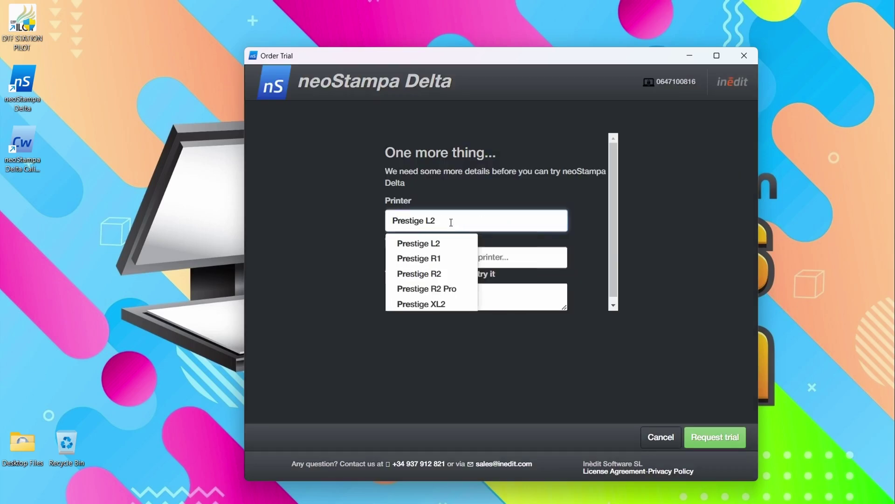
pyautogui.click(439, 286)
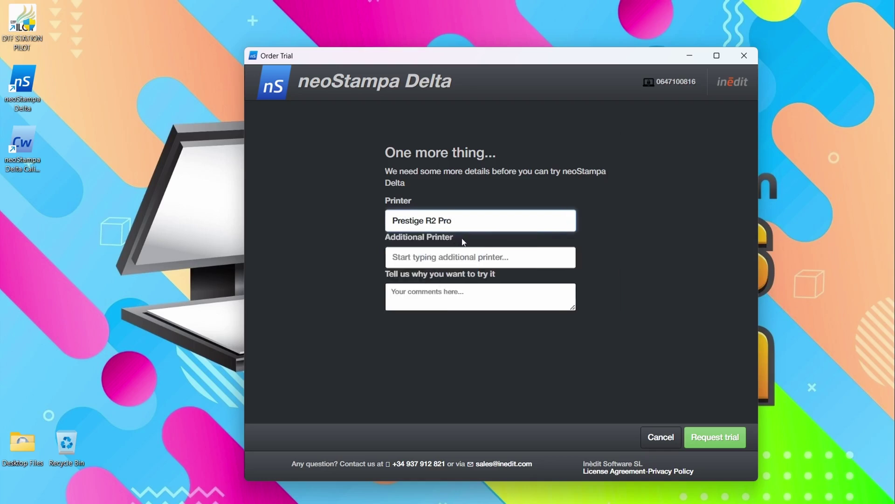
pyautogui.click(472, 260)
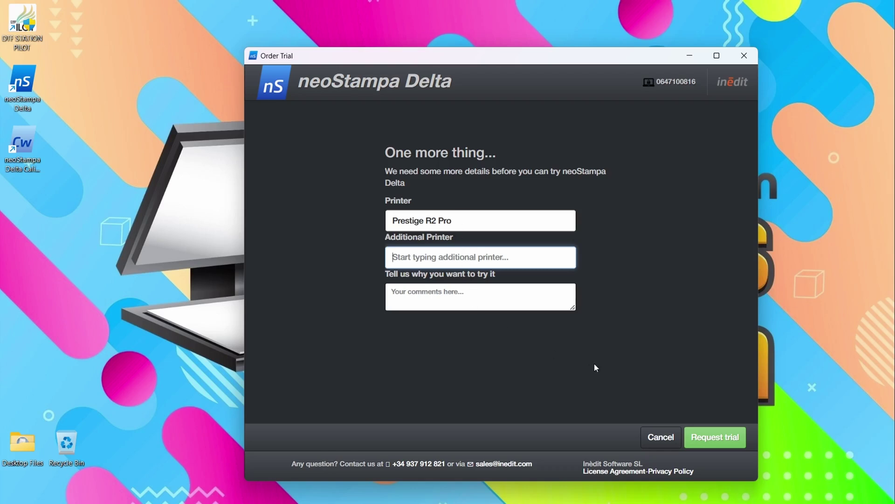
pyautogui.click(715, 436)
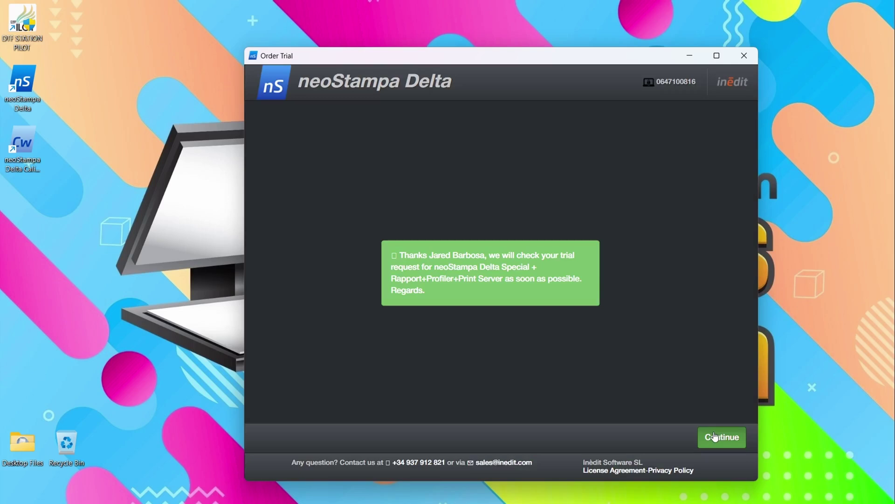
pyautogui.click(715, 437)
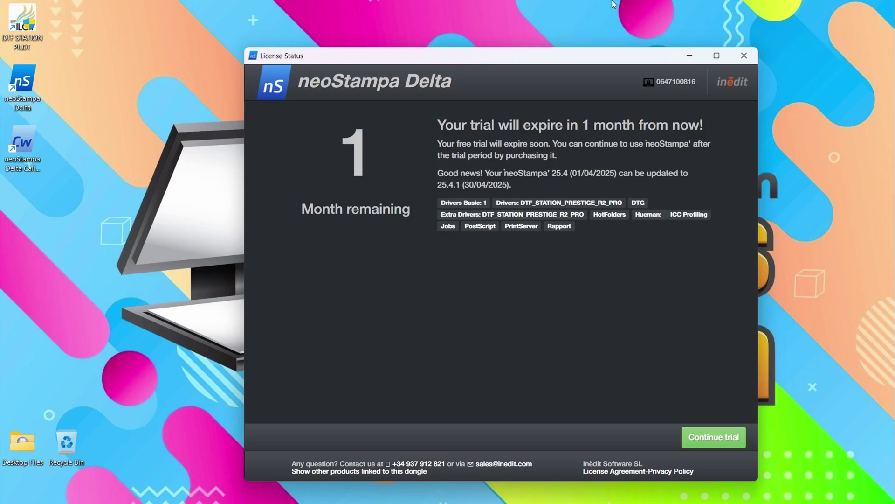
pyautogui.click(714, 441)
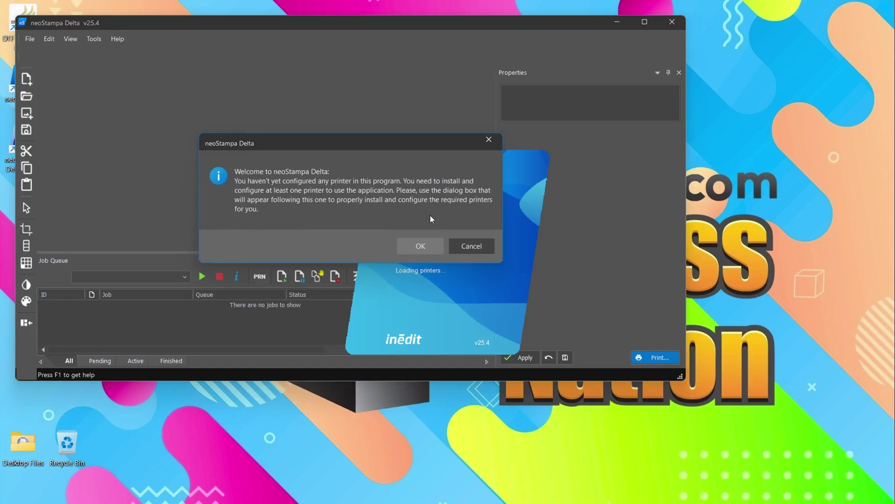
# Step: Add the DTF STATION Prestige R2 Pro printer driver under its suggested name Prestige R2 Pro
pyautogui.click(420, 246)
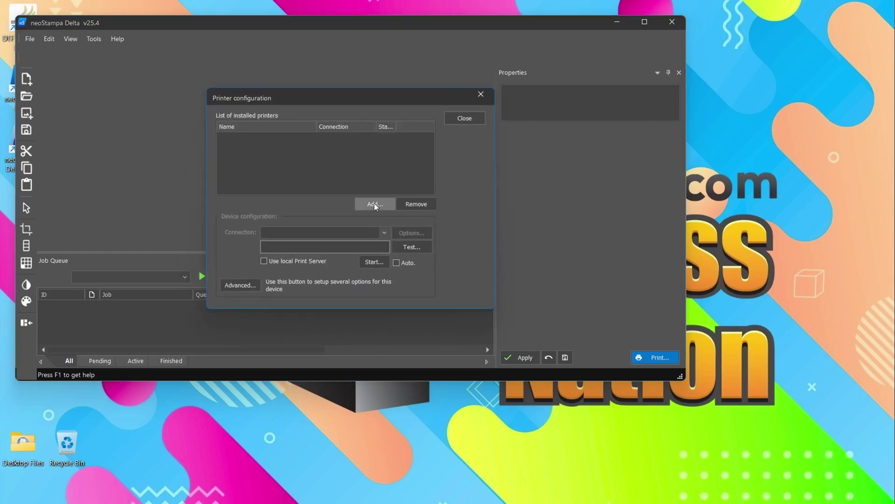
pyautogui.click(375, 205)
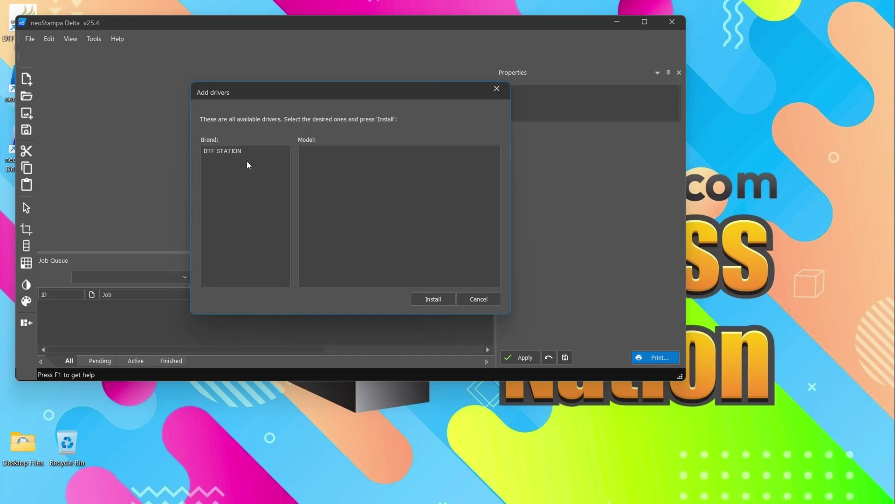
pyautogui.click(229, 151)
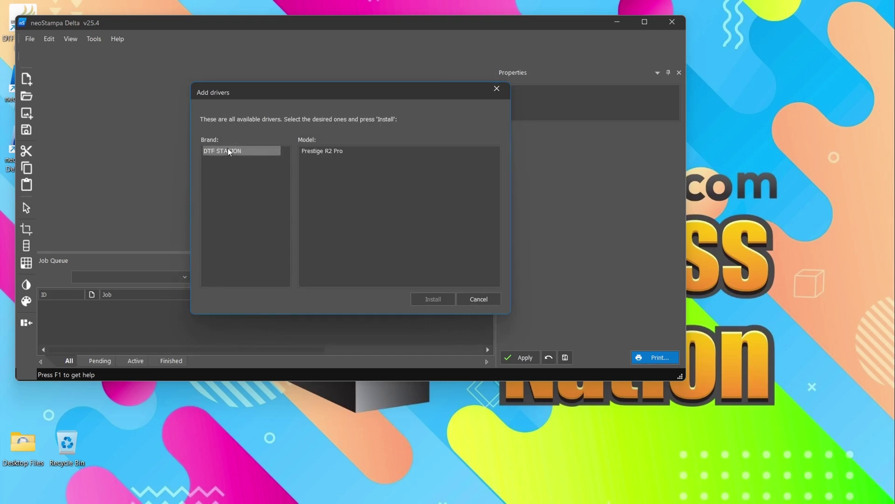
pyautogui.click(326, 151)
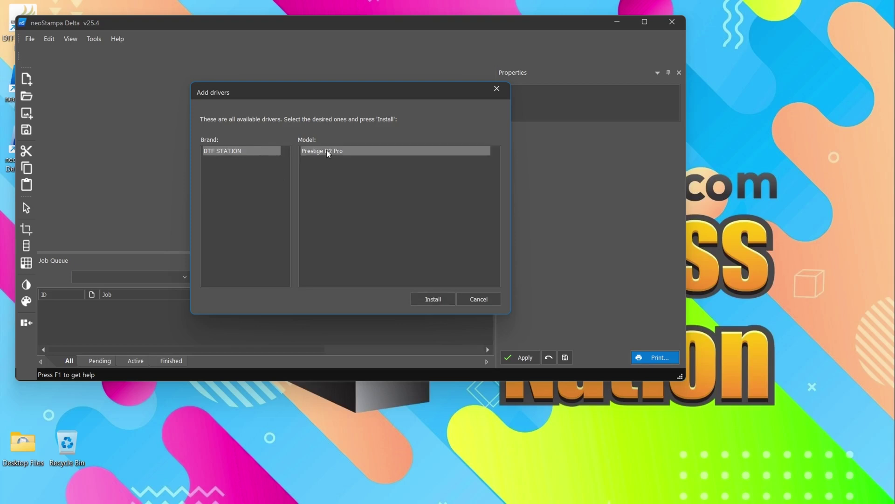
pyautogui.click(433, 299)
pyautogui.click(362, 189)
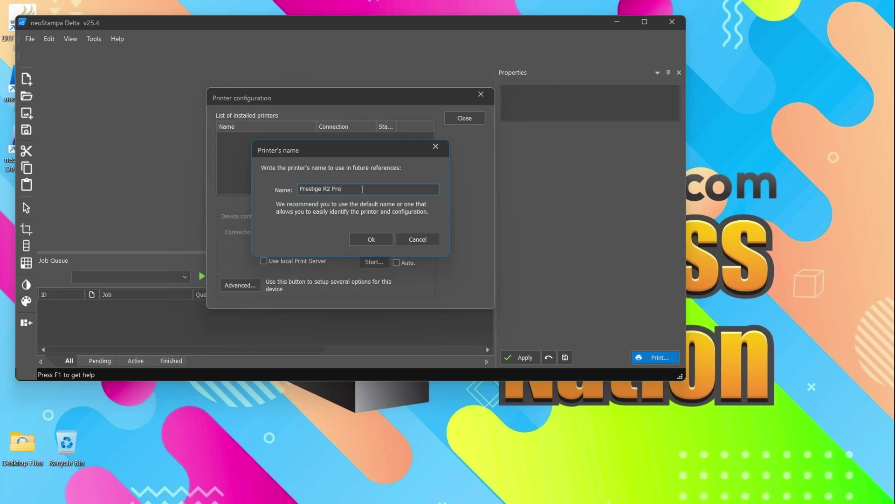
pyautogui.click(379, 240)
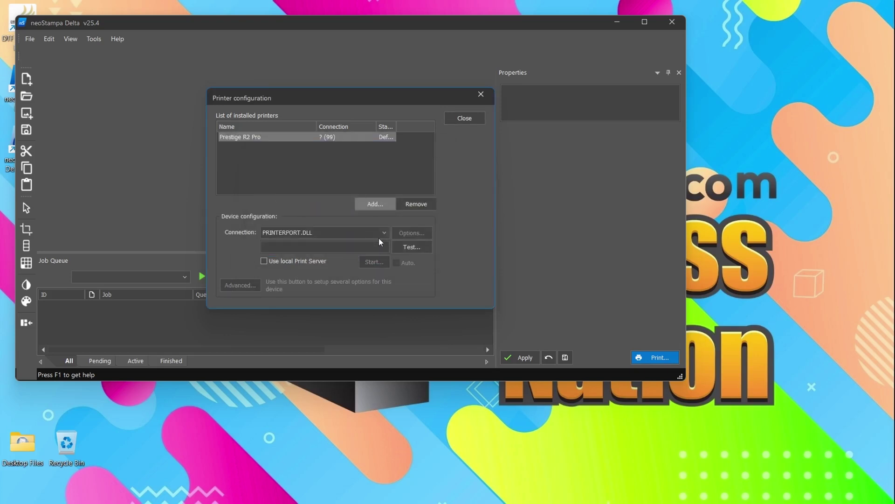
# Step: Set the printer's connection type to TCP/IP network and close the printer configuration
pyautogui.click(384, 233)
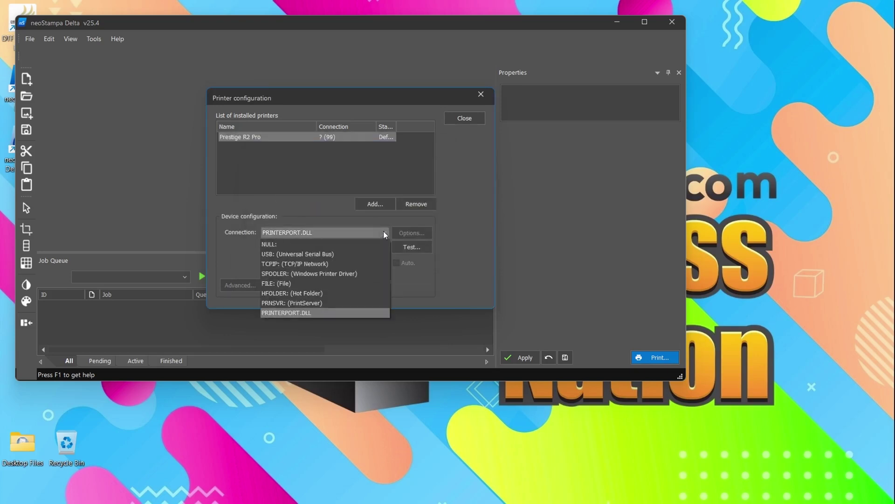
pyautogui.click(322, 264)
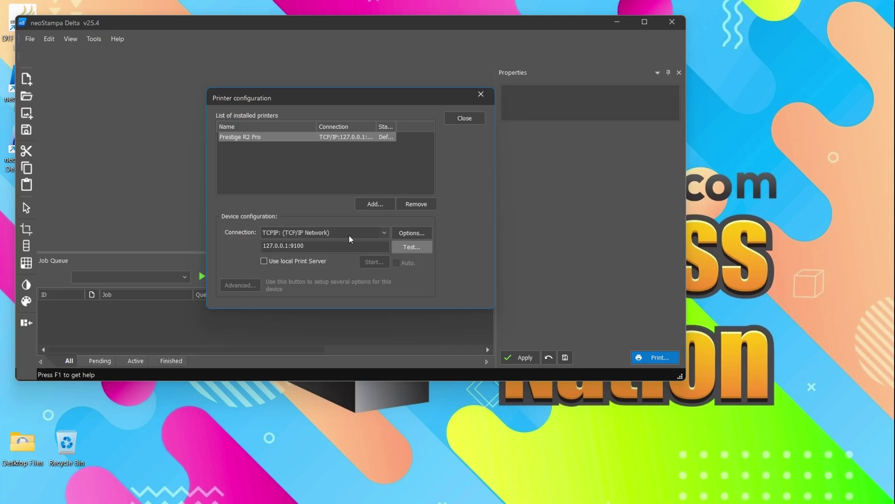
pyautogui.click(464, 119)
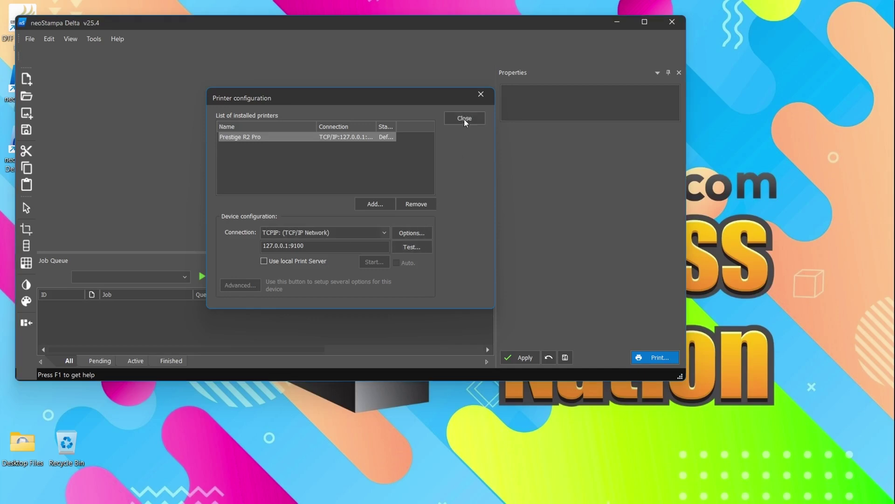
# Step: From Help > Activation keys, check that the detected dongle shows an active v24.12.0 license
pyautogui.click(120, 41)
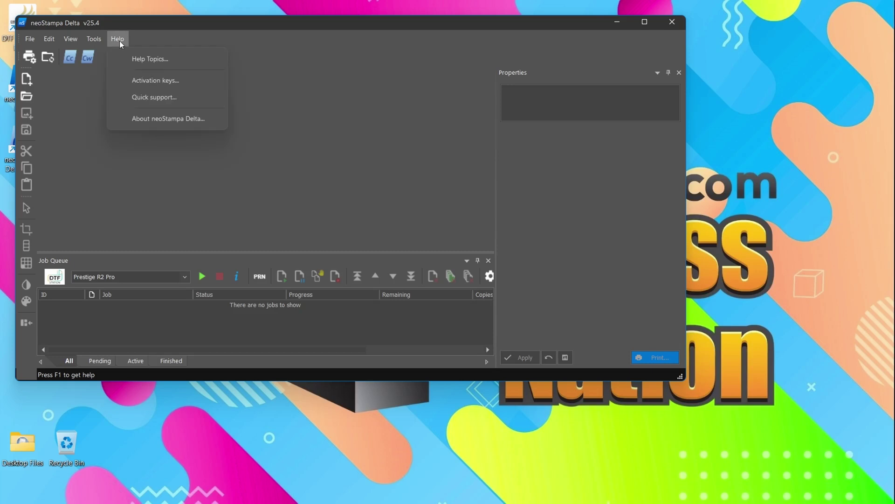
pyautogui.click(147, 80)
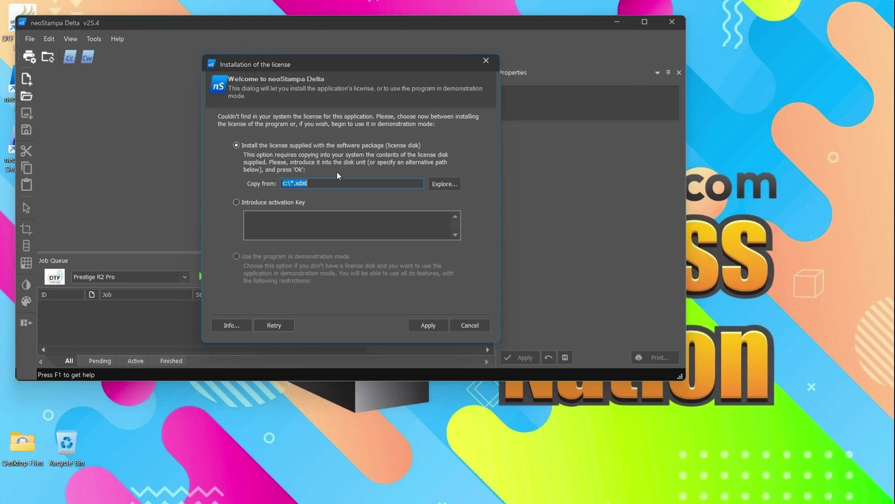
pyautogui.click(229, 325)
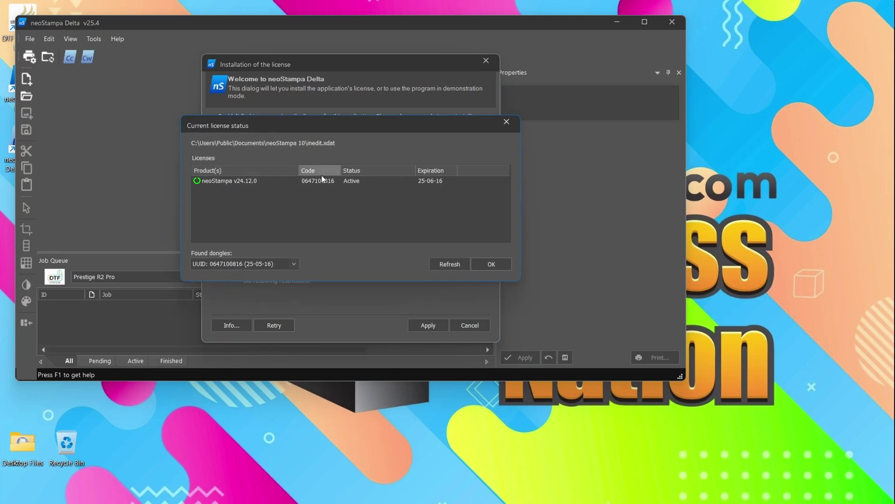
pyautogui.click(239, 261)
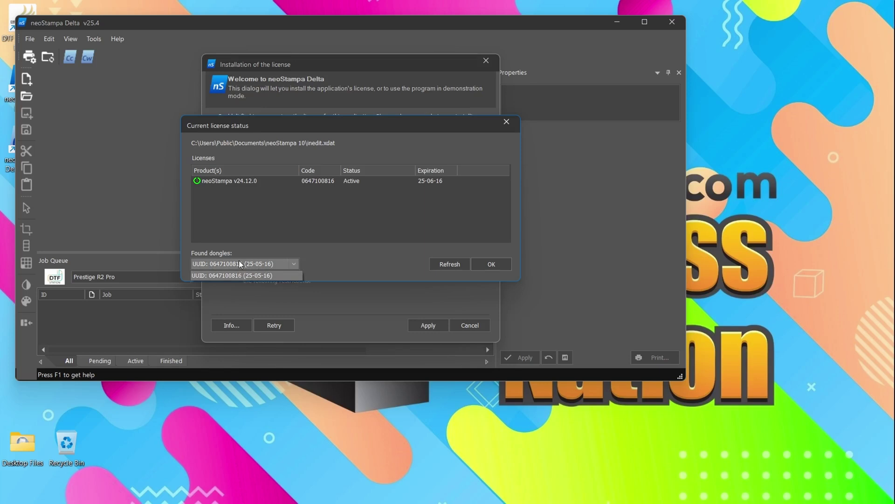
pyautogui.click(231, 274)
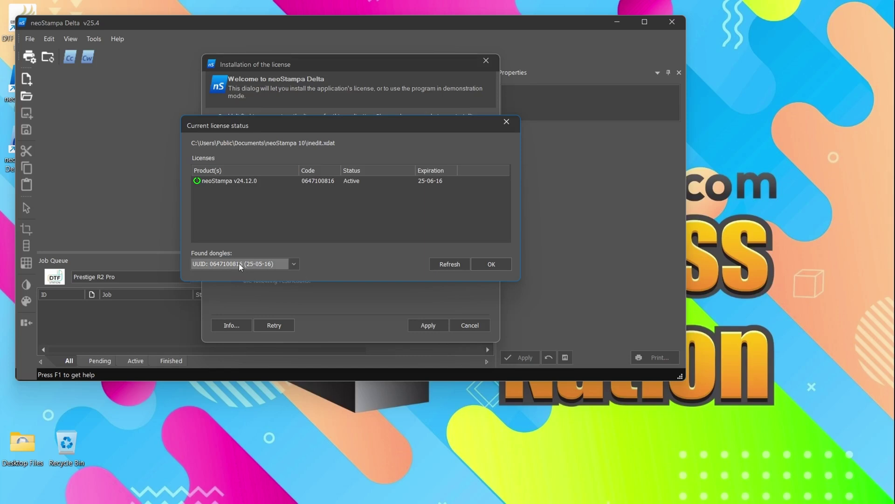
pyautogui.click(496, 263)
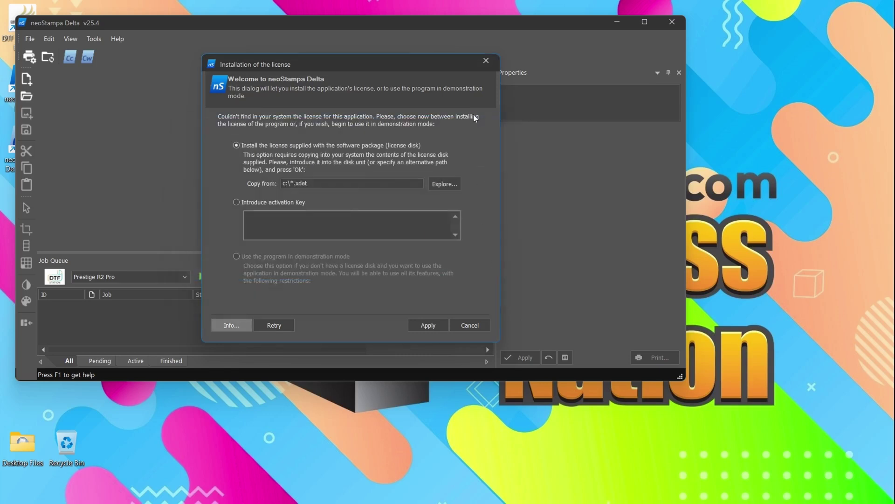
# Step: Cancel the license dialog and follow the guide's Important Resources link to the Prestige R2 Pro Drive folder
pyautogui.click(486, 64)
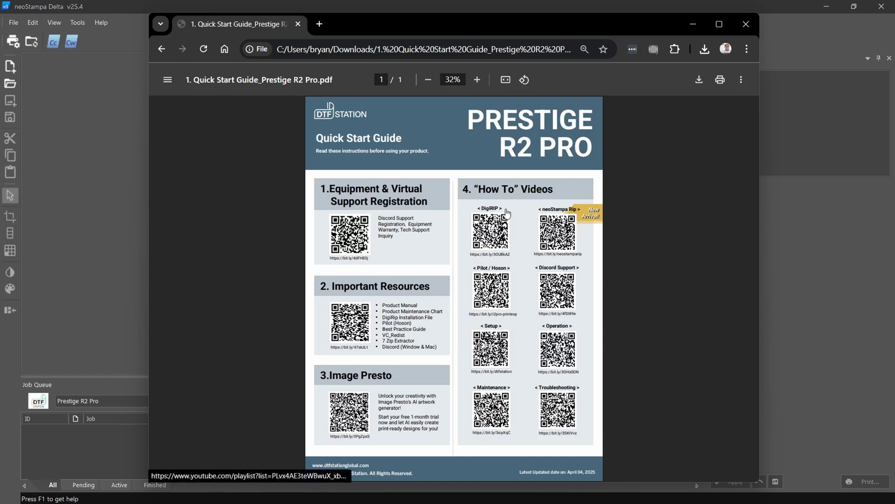
pyautogui.click(349, 320)
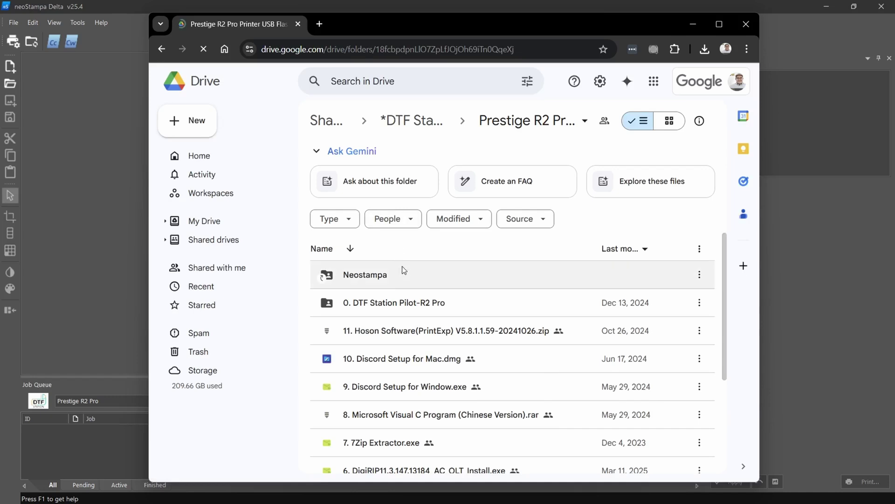
# Step: In Neostampa > Prestige R2 Pro, download the 720x1200 4Pass_250113 scheme folder as a zip
pyautogui.doubleClick(404, 280)
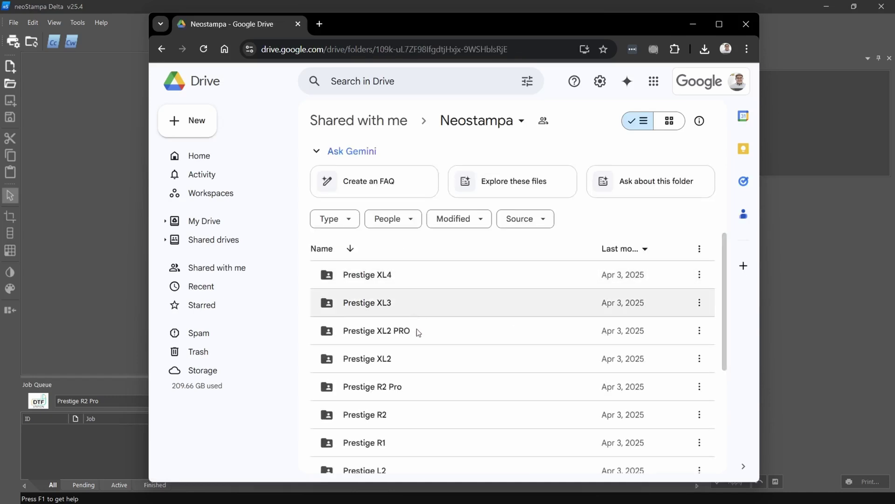
pyautogui.doubleClick(424, 386)
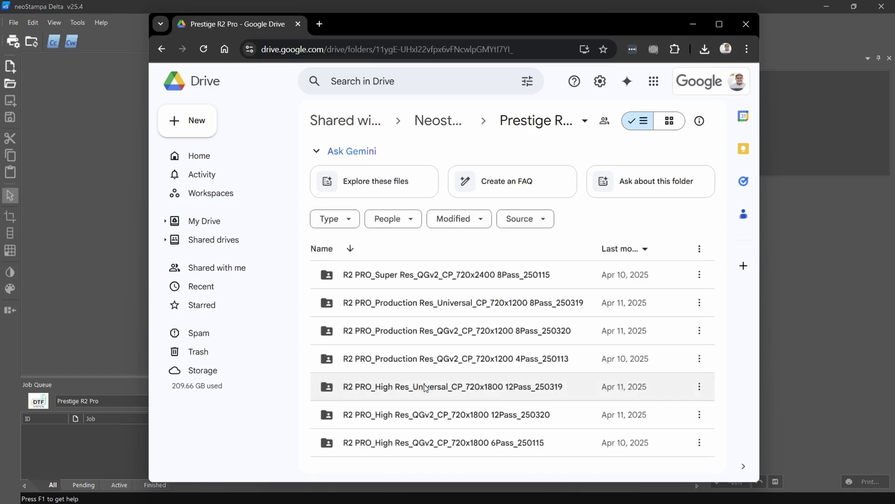
pyautogui.doubleClick(580, 23)
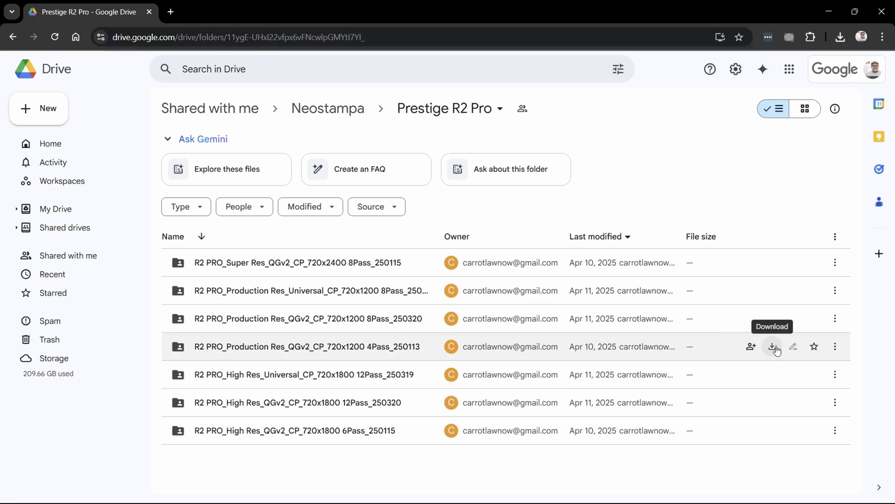
pyautogui.click(711, 335)
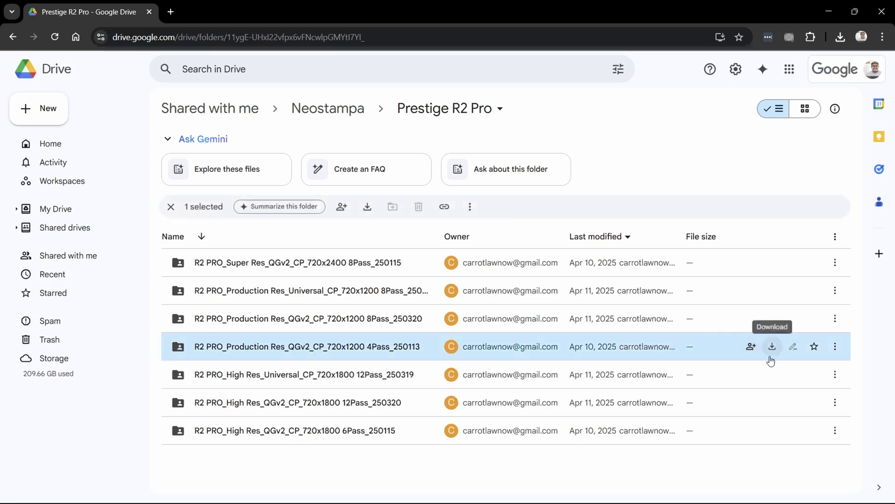
pyautogui.click(771, 350)
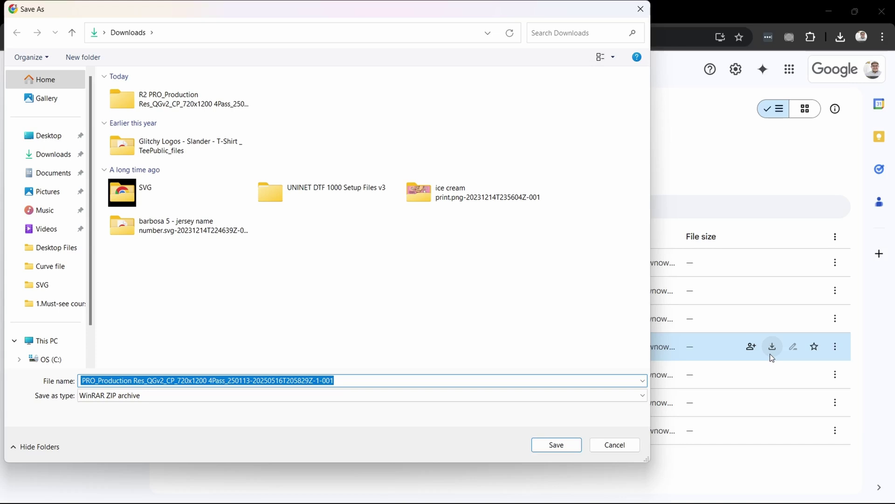
pyautogui.press('Return')
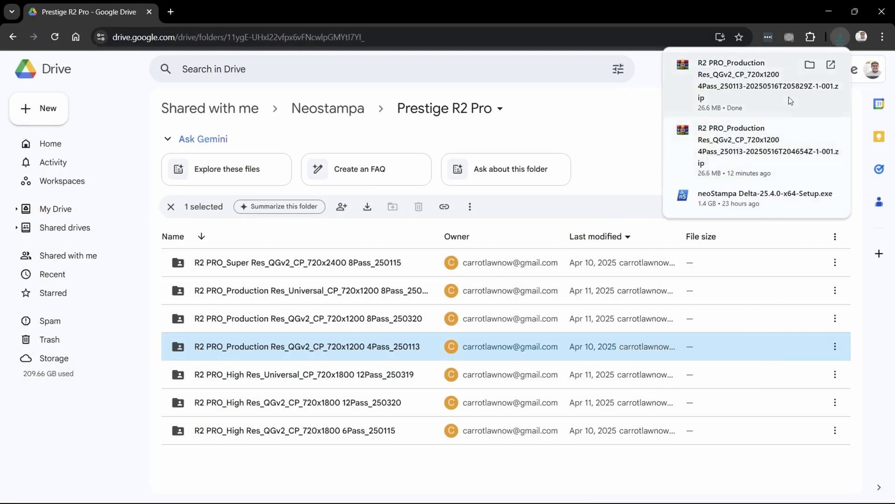
# Step: Extract the downloaded R2 PRO print-scheme zip from Downloads into the Documents folder
pyautogui.click(811, 65)
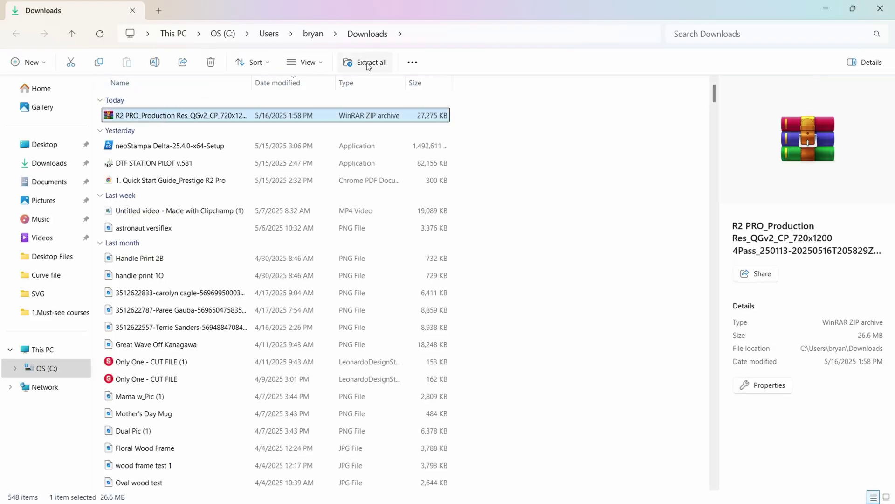
pyautogui.click(371, 62)
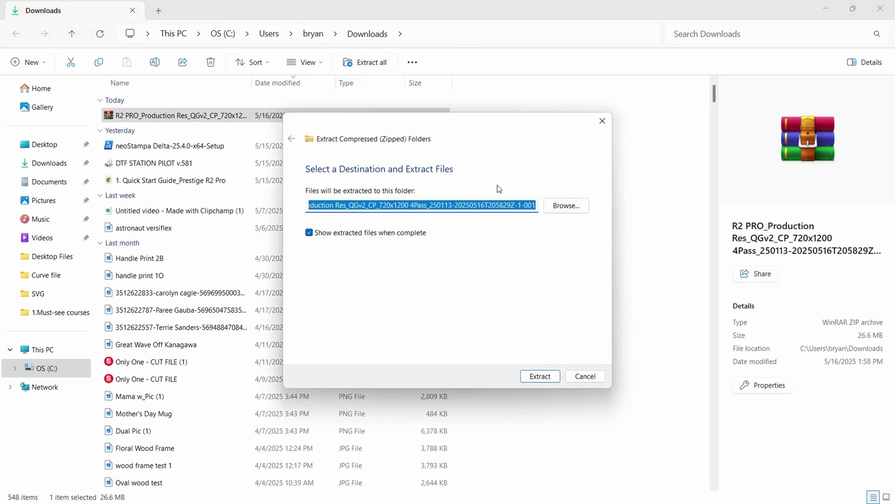
pyautogui.click(568, 207)
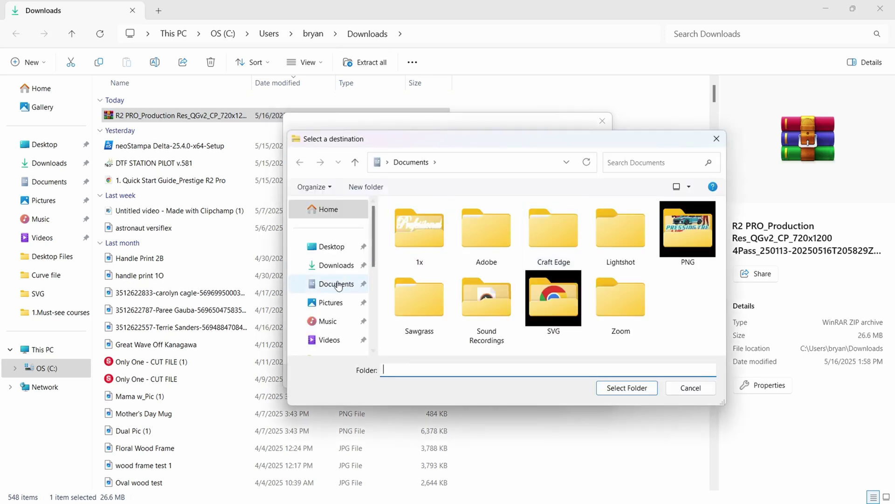
pyautogui.click(339, 285)
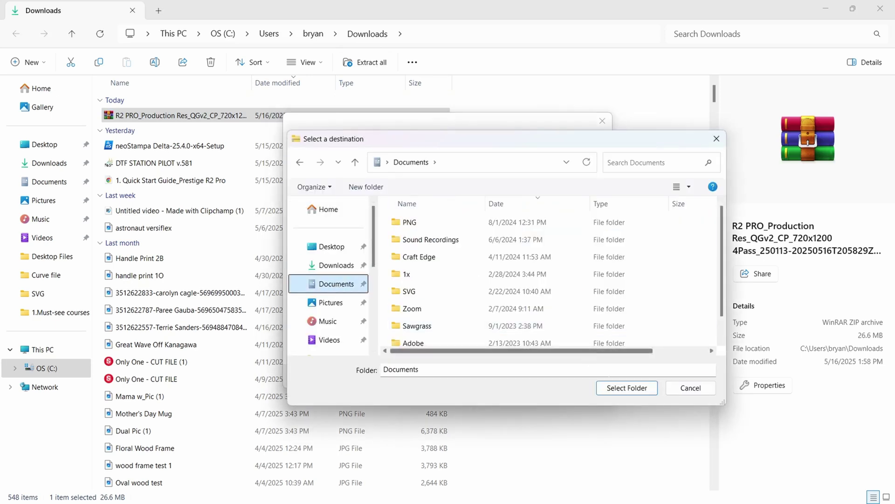
pyautogui.click(625, 388)
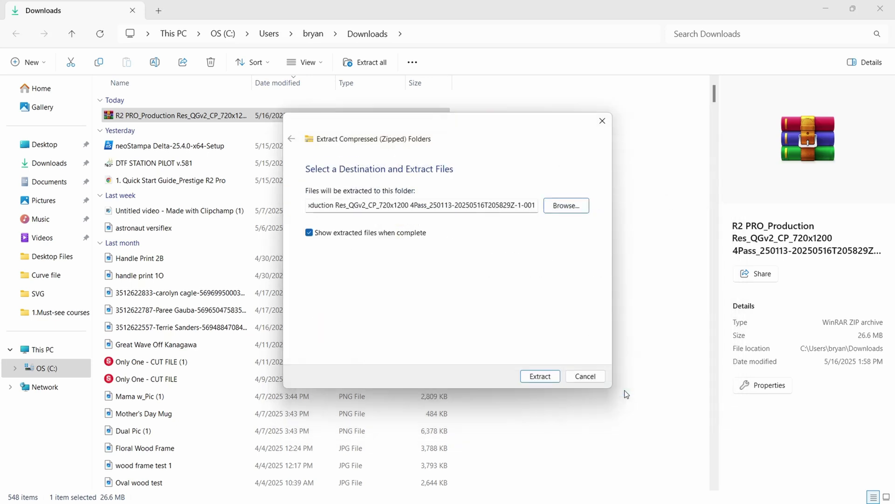
pyautogui.click(541, 378)
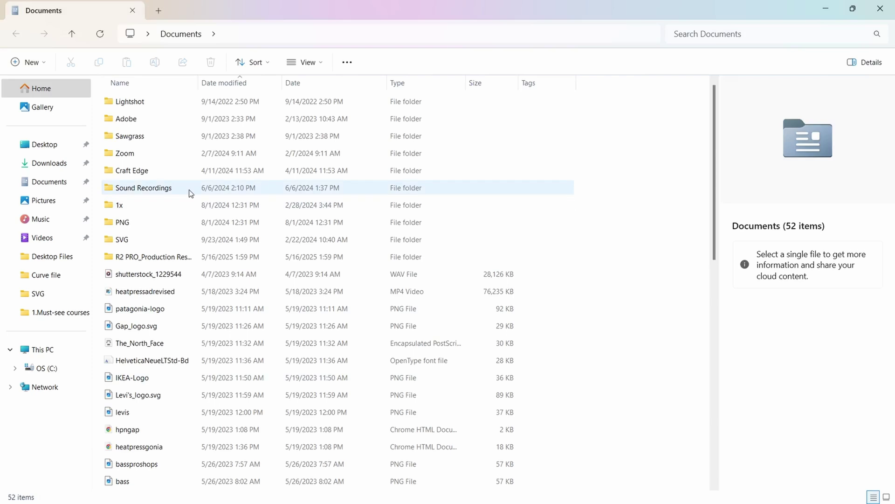
pyautogui.click(159, 258)
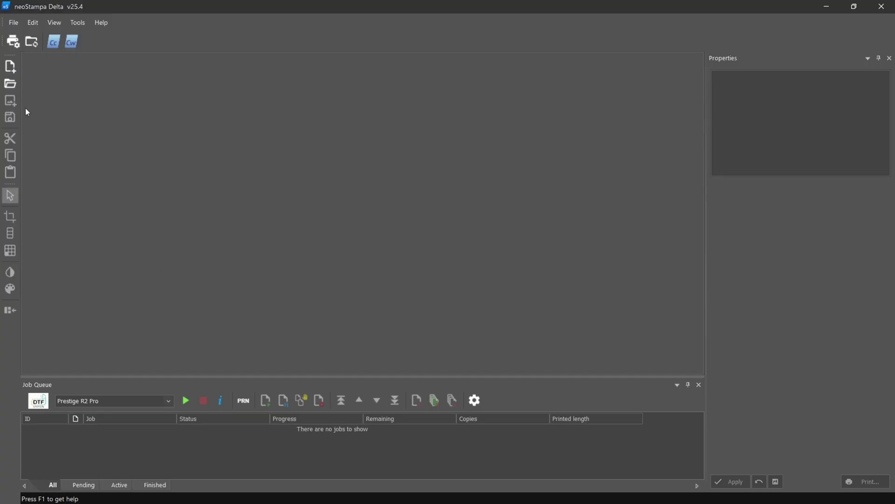
pyautogui.click(10, 66)
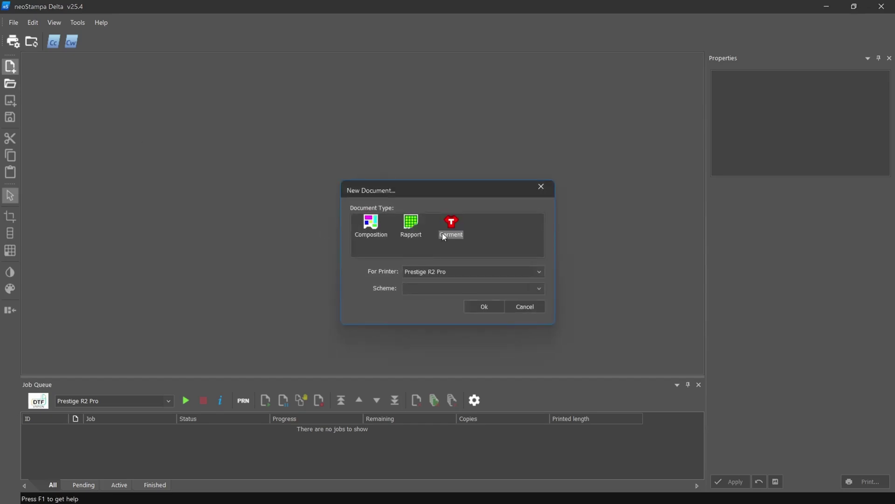
# Step: Create a new Garment document for the Prestige R2 Pro printer, leaving the scheme empty
pyautogui.click(471, 275)
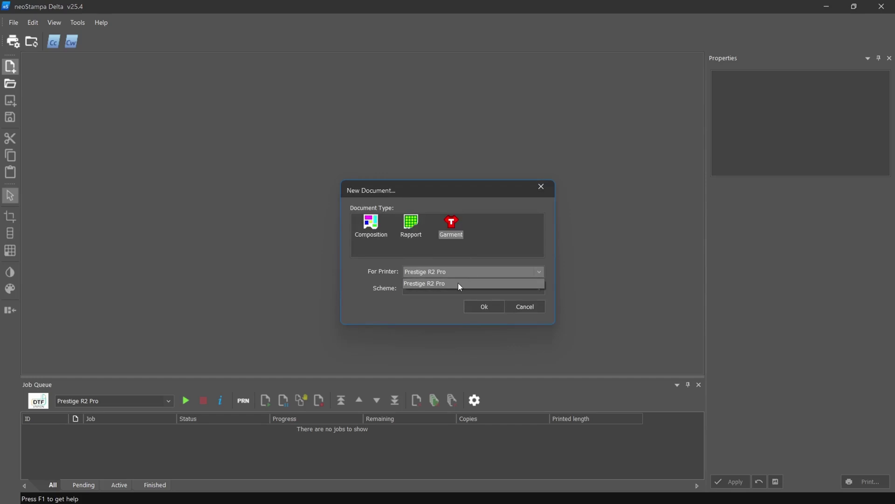
pyautogui.click(457, 284)
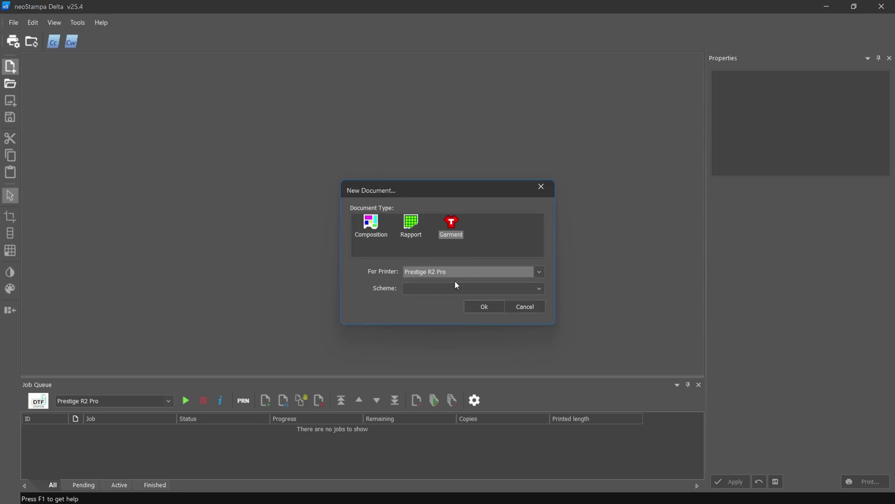
pyautogui.click(457, 288)
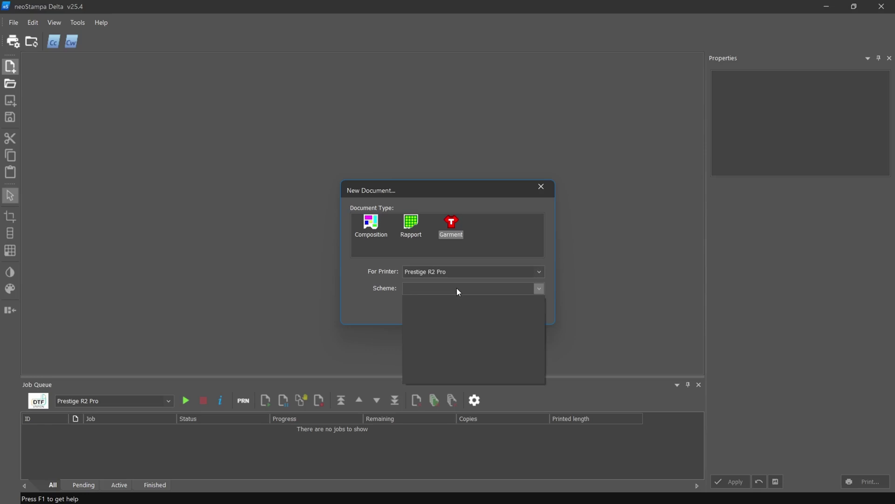
pyautogui.click(457, 288)
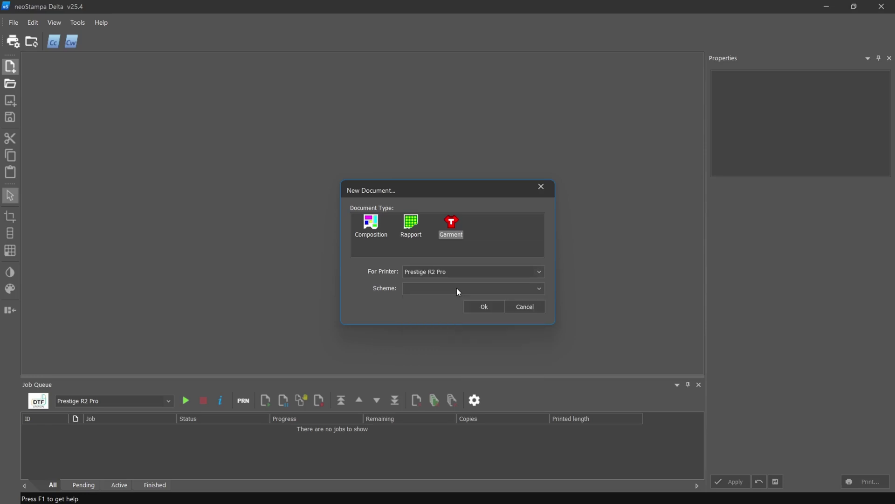
pyautogui.click(481, 306)
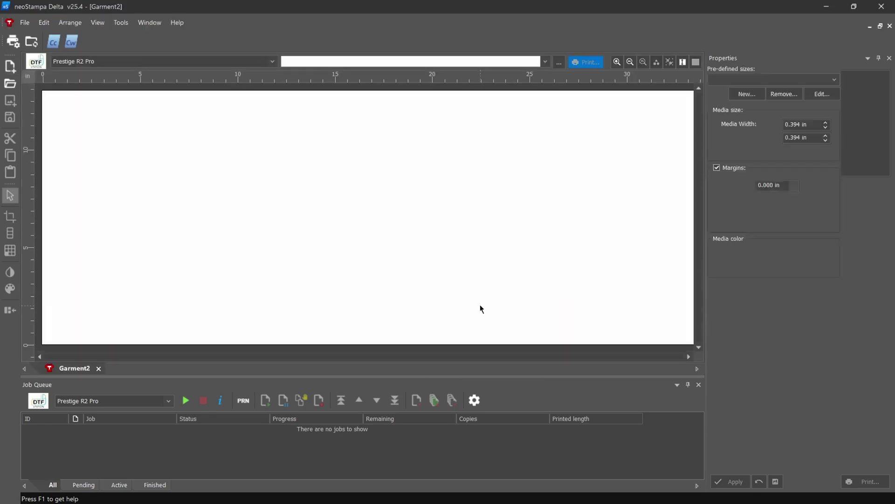
# Step: Add the extracted R2 PRO_Production Res_QGv2_CP_720x1200 4Pass_250113.cps file to the printer's schemes
pyautogui.click(560, 61)
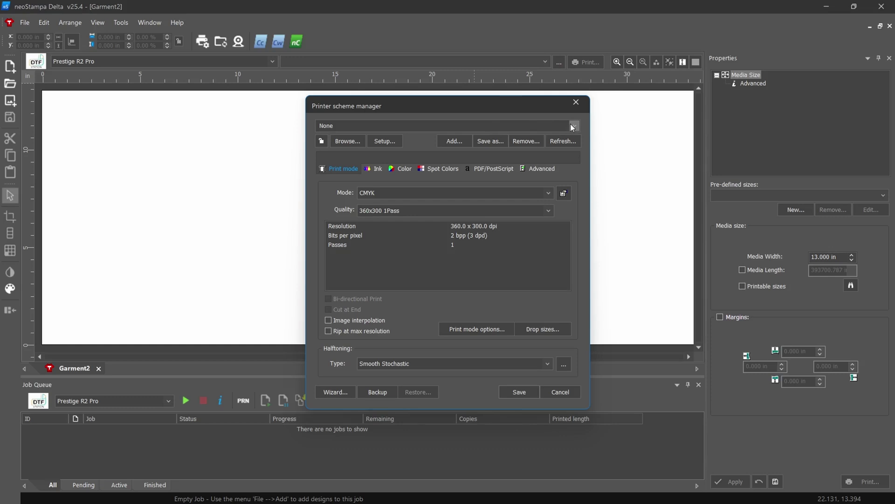
pyautogui.click(454, 140)
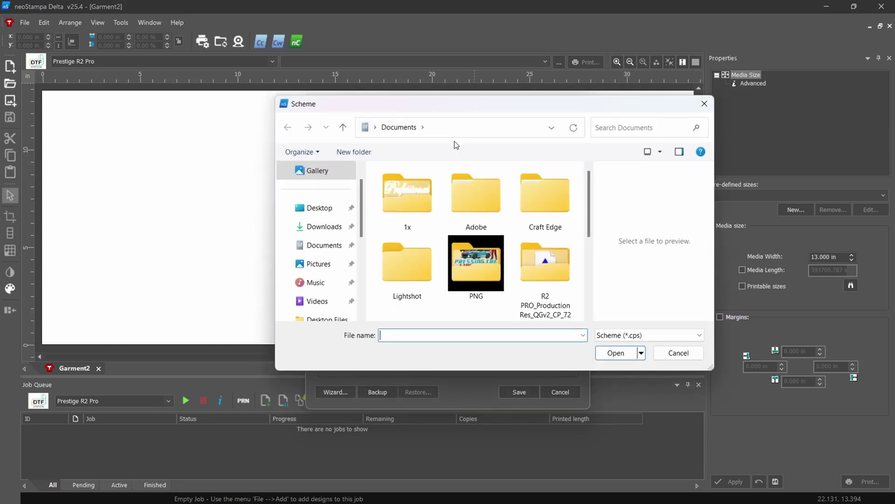
pyautogui.click(554, 268)
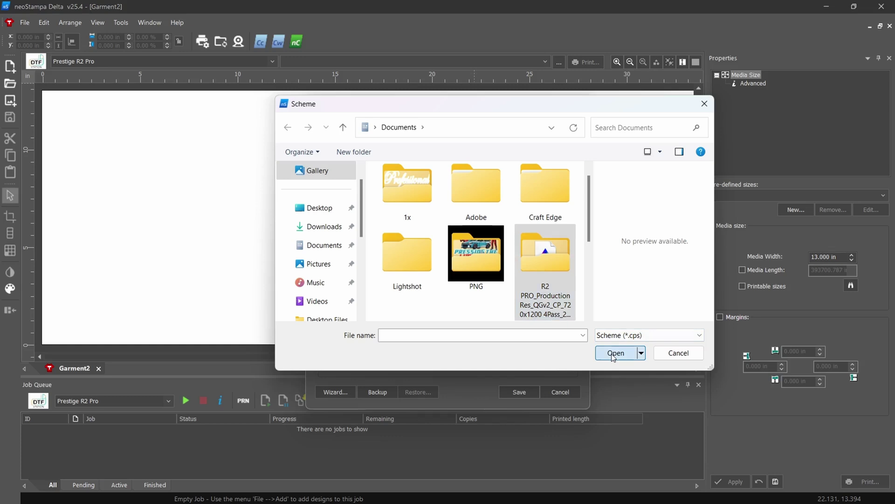
pyautogui.click(615, 355)
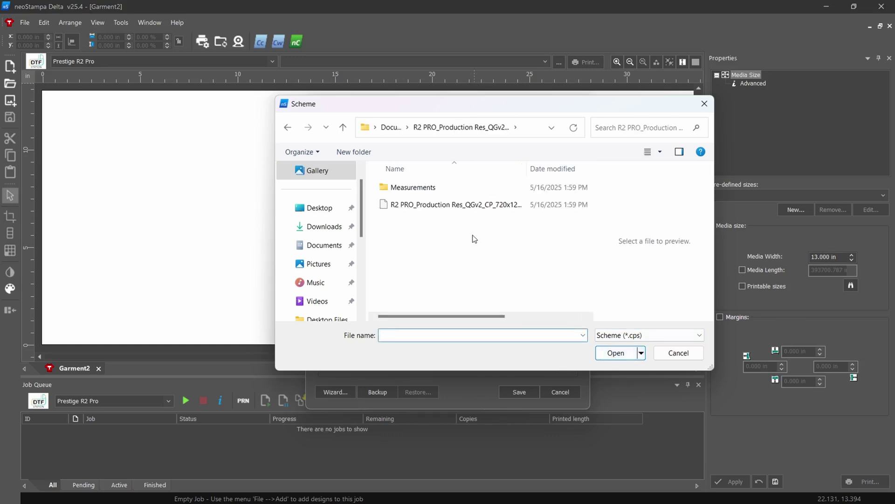
pyautogui.click(426, 209)
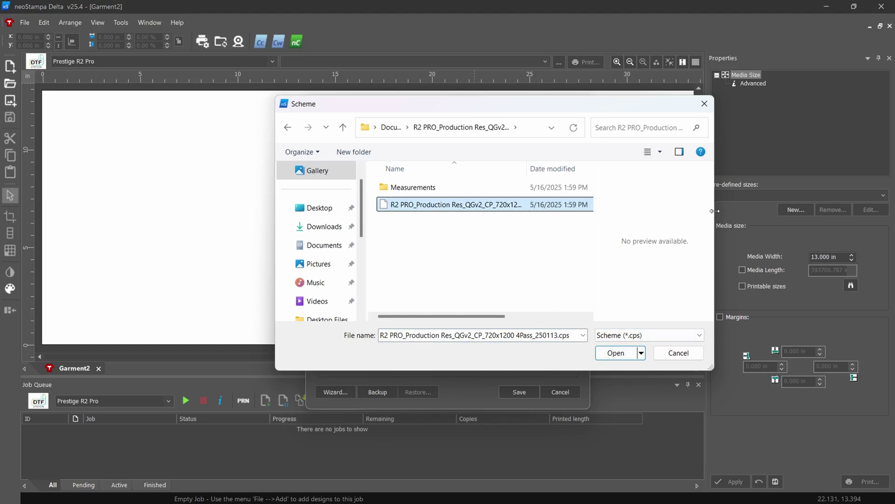
pyautogui.moveTo(714, 211); pyautogui.dragTo(783, 210)
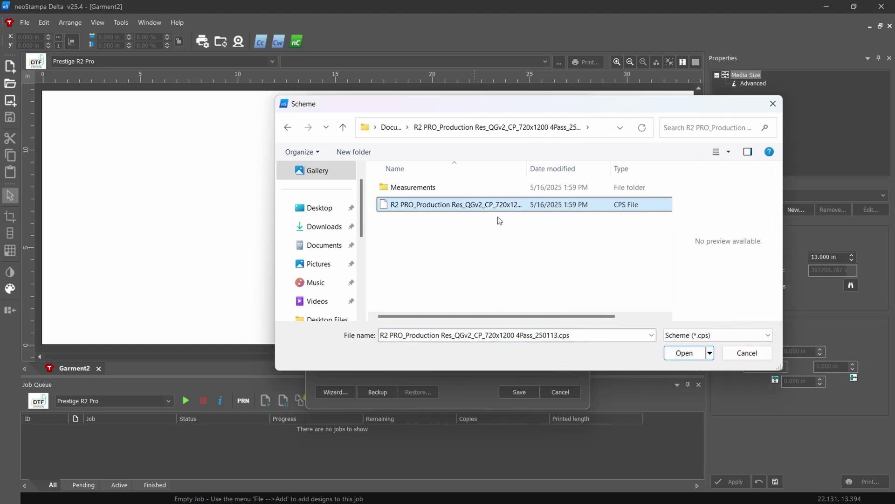
pyautogui.click(685, 353)
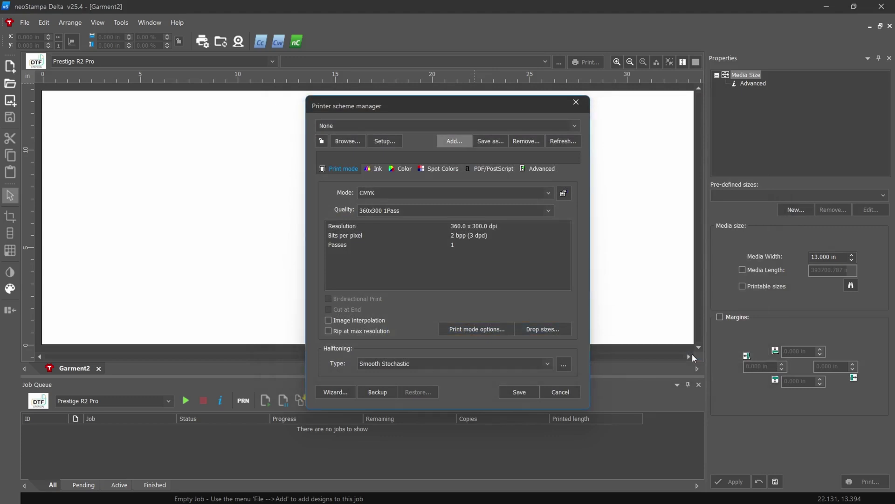
# Step: Save the scheme manager and select the 720x1200 4Pass scheme for Garment2
pyautogui.click(520, 393)
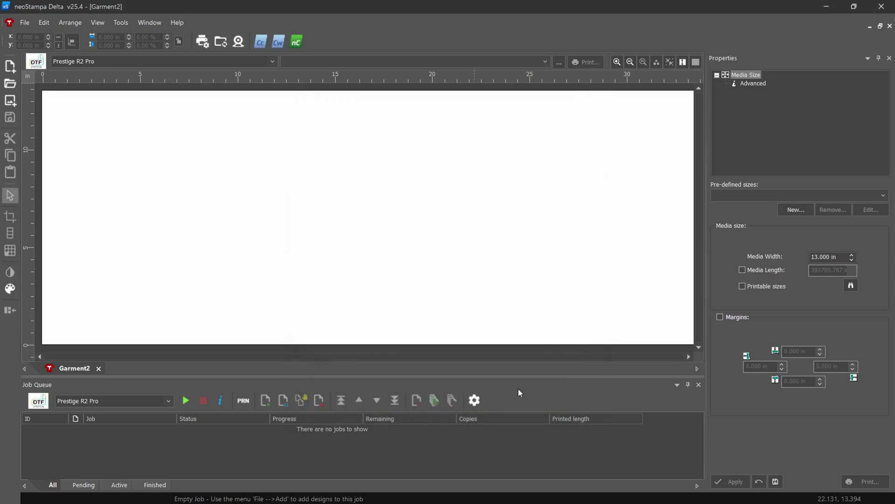
pyautogui.click(545, 62)
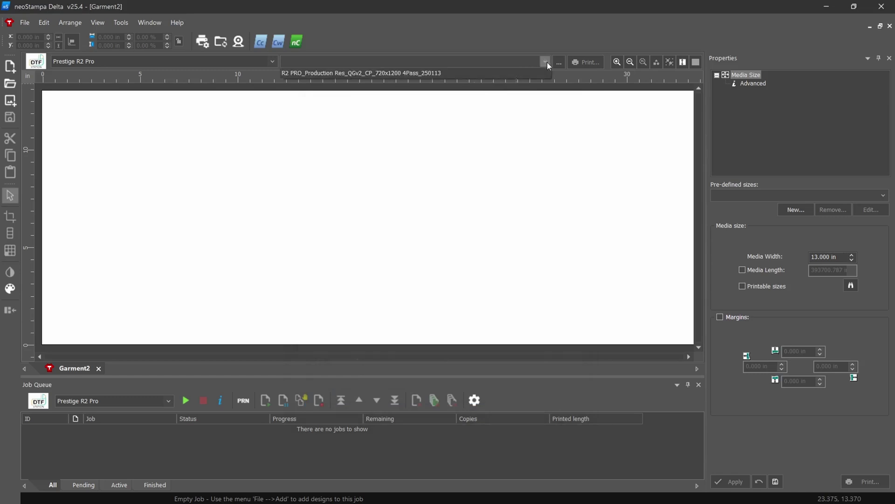
pyautogui.click(418, 71)
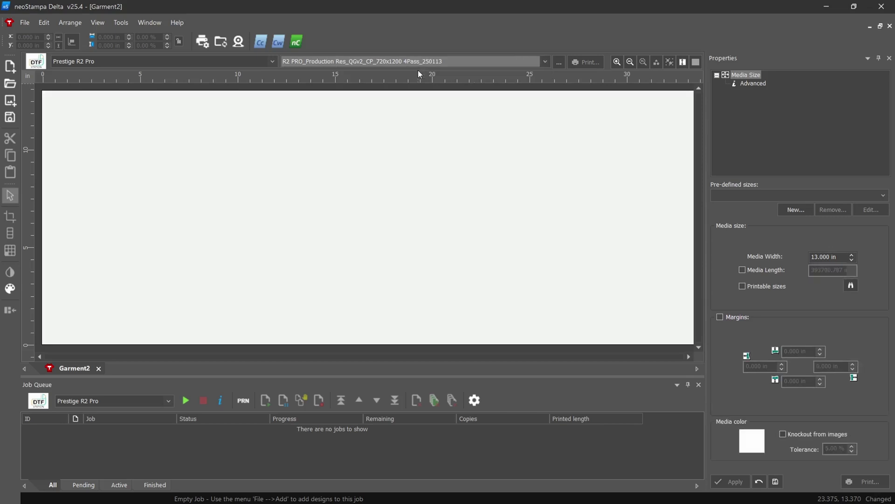